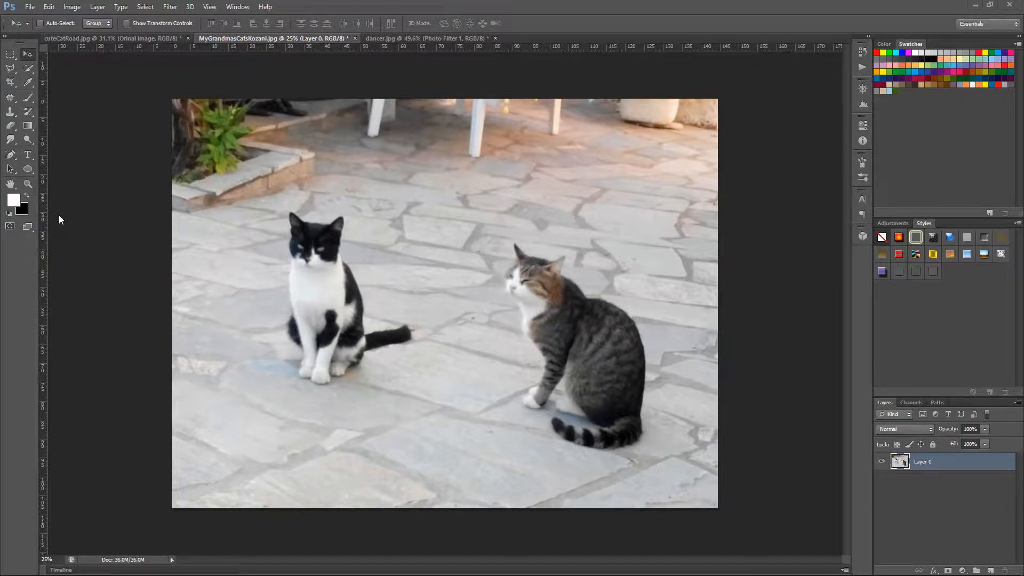
# Step: Add a Photo Filter adjustment layer above the cat photo and toggle its visibility to compare the effect
pyautogui.click(961, 570)
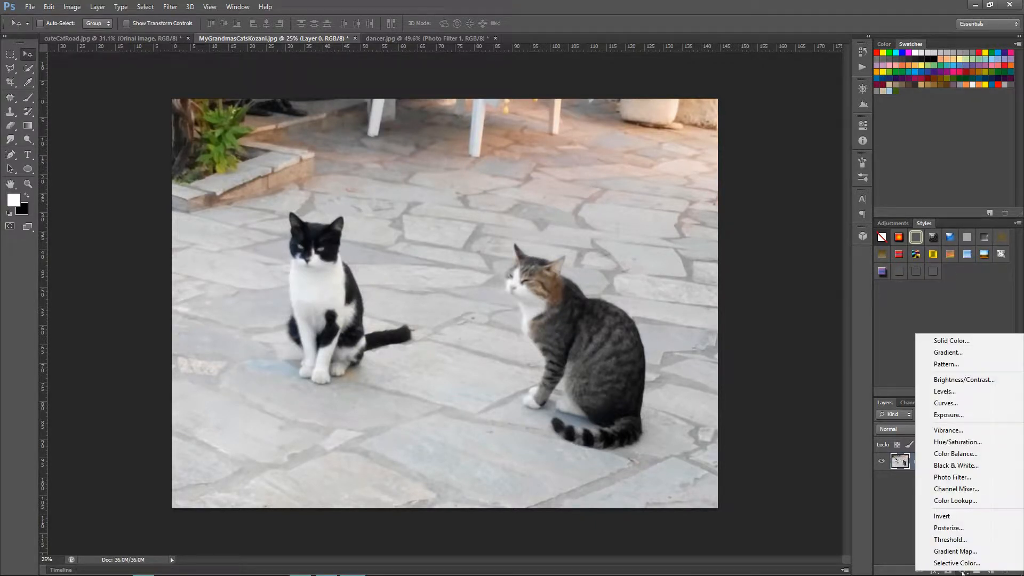
pyautogui.click(977, 478)
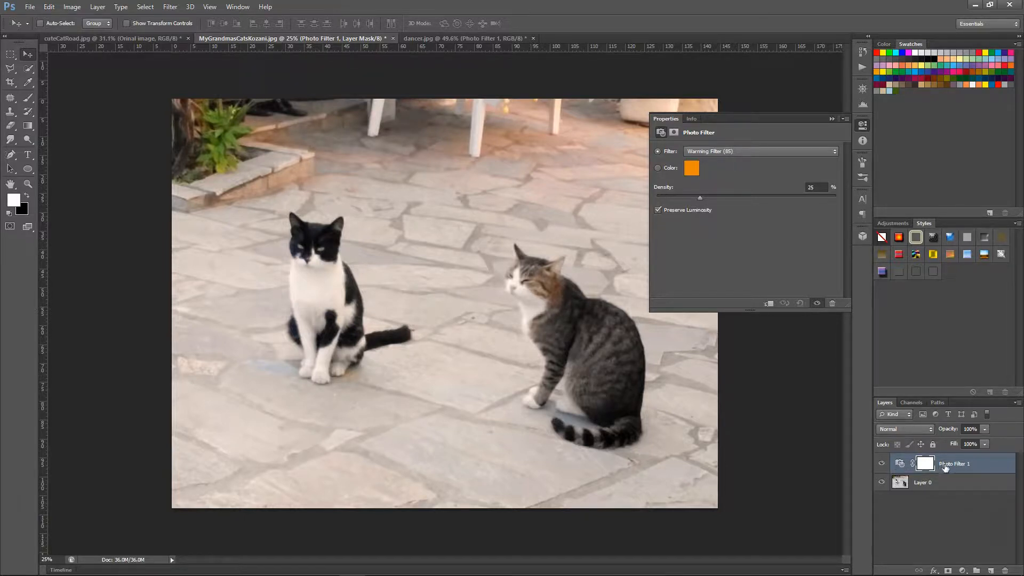
pyautogui.click(881, 464)
pyautogui.click(881, 463)
pyautogui.click(920, 431)
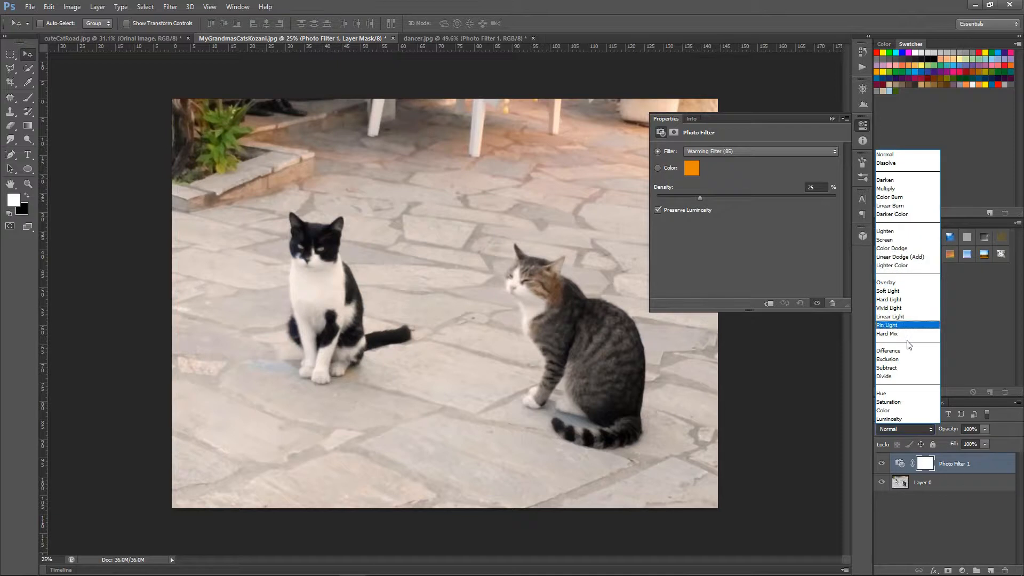
pyautogui.click(913, 429)
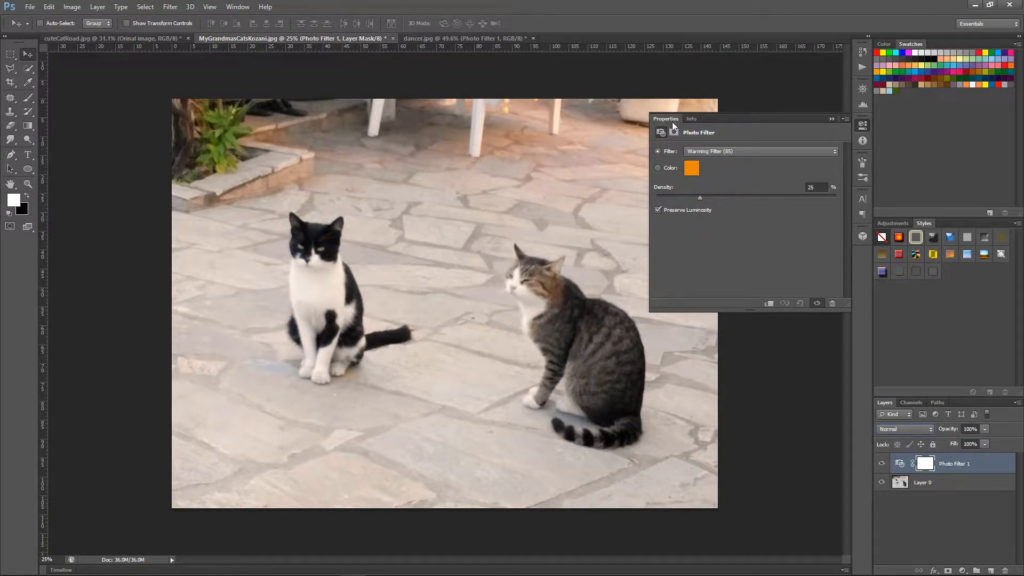
# Step: Try the Sepia, Deep Blue, Underwater and Deep Red filter presets, and return to Warming Filter (85)
pyautogui.click(736, 151)
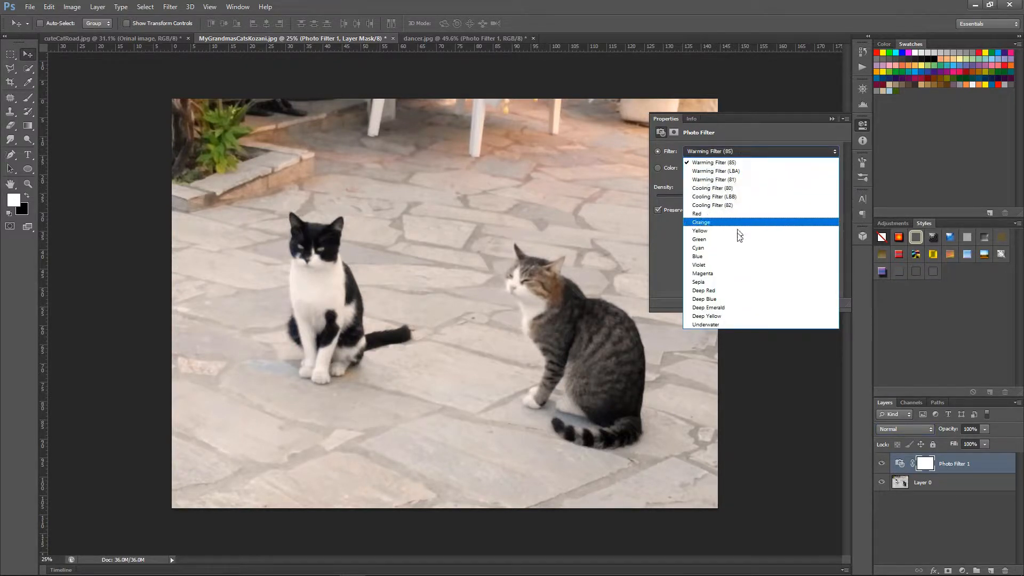
pyautogui.click(725, 281)
pyautogui.click(726, 150)
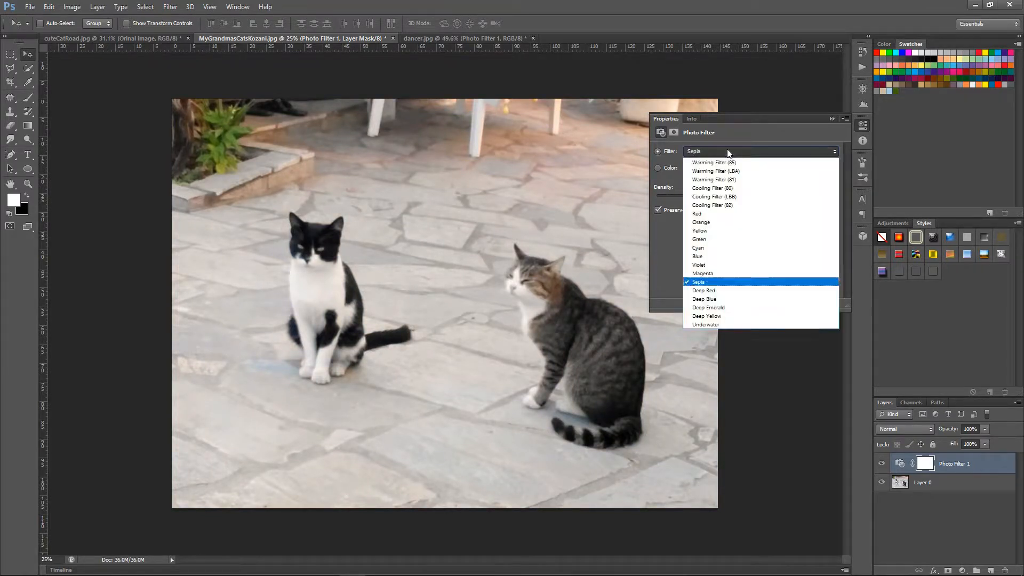
pyautogui.click(724, 302)
pyautogui.click(711, 153)
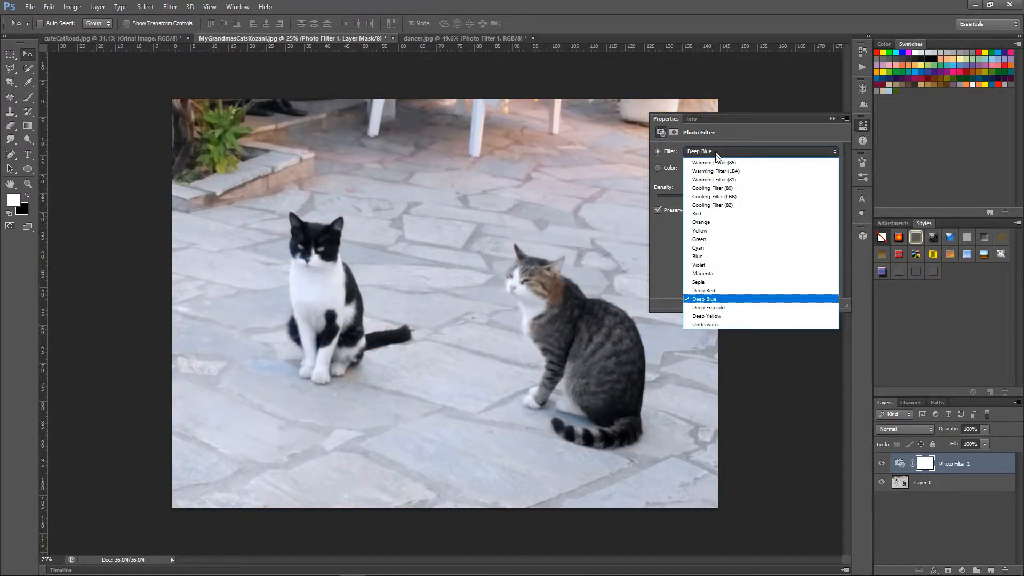
pyautogui.click(719, 323)
pyautogui.click(711, 150)
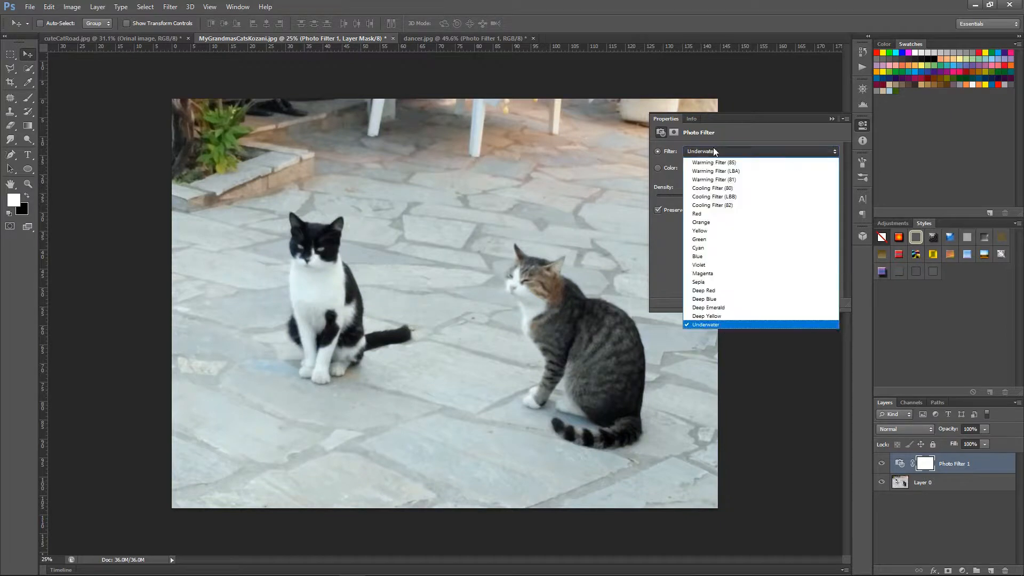
pyautogui.click(717, 291)
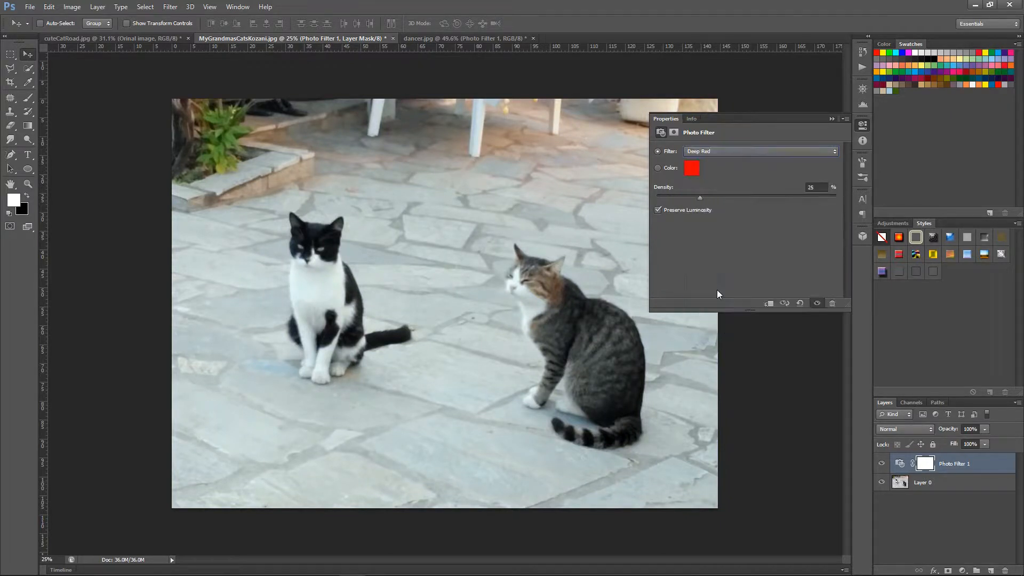
pyautogui.click(721, 152)
pyautogui.click(721, 163)
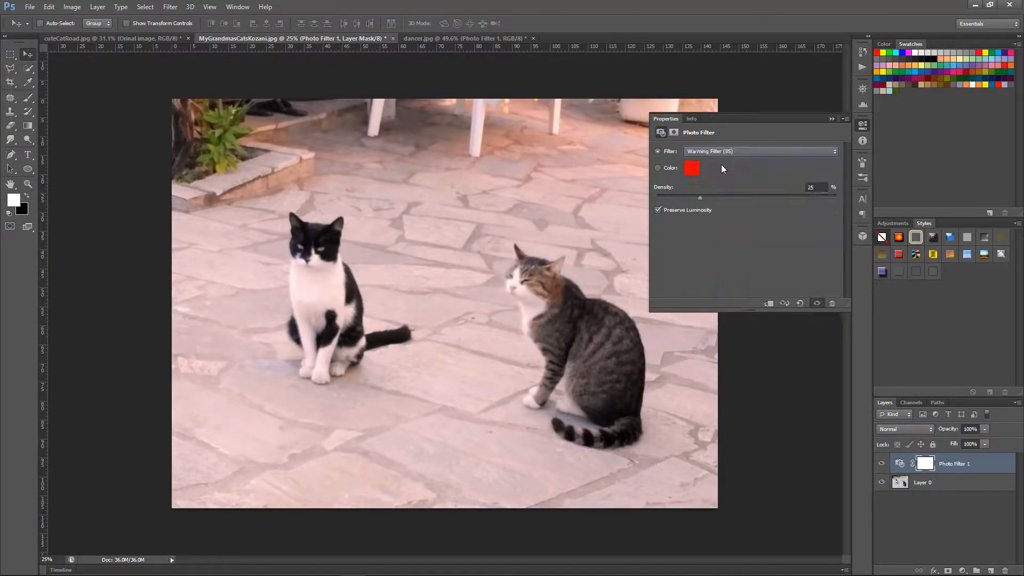
# Step: Switch the photo filter to a custom colour and set it to pure red (#ff0000)
pyautogui.click(657, 169)
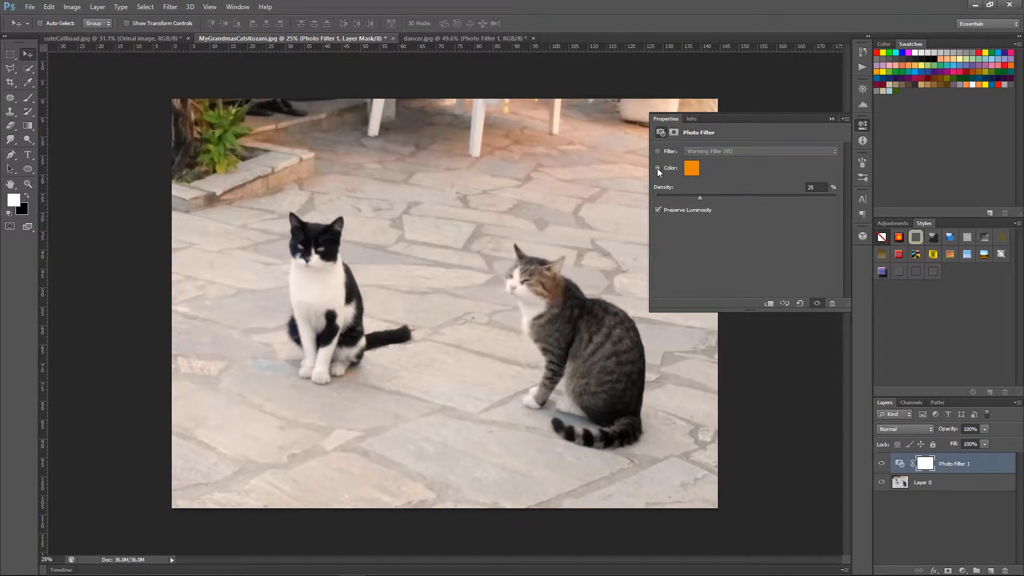
pyautogui.click(691, 169)
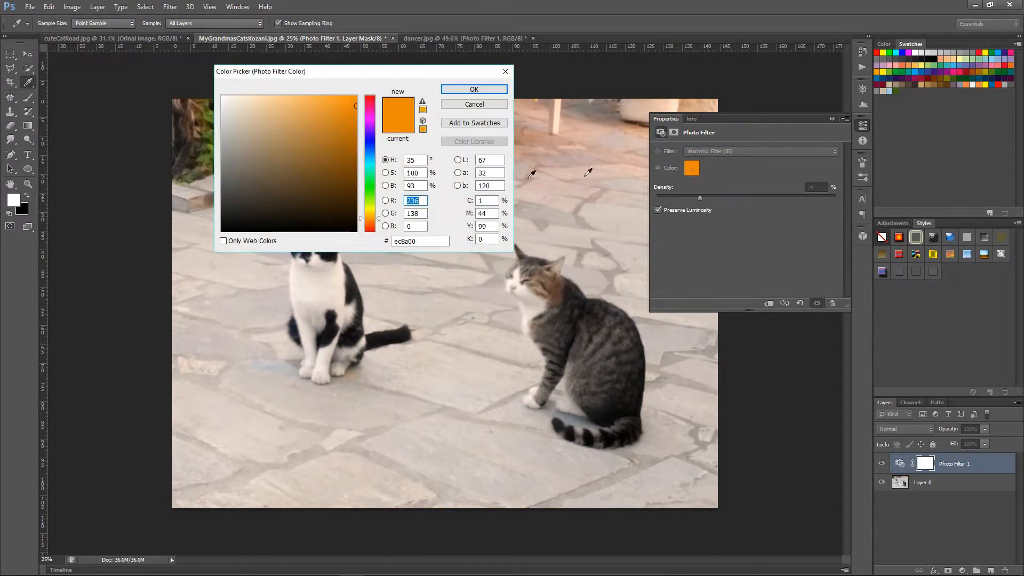
pyautogui.click(369, 97)
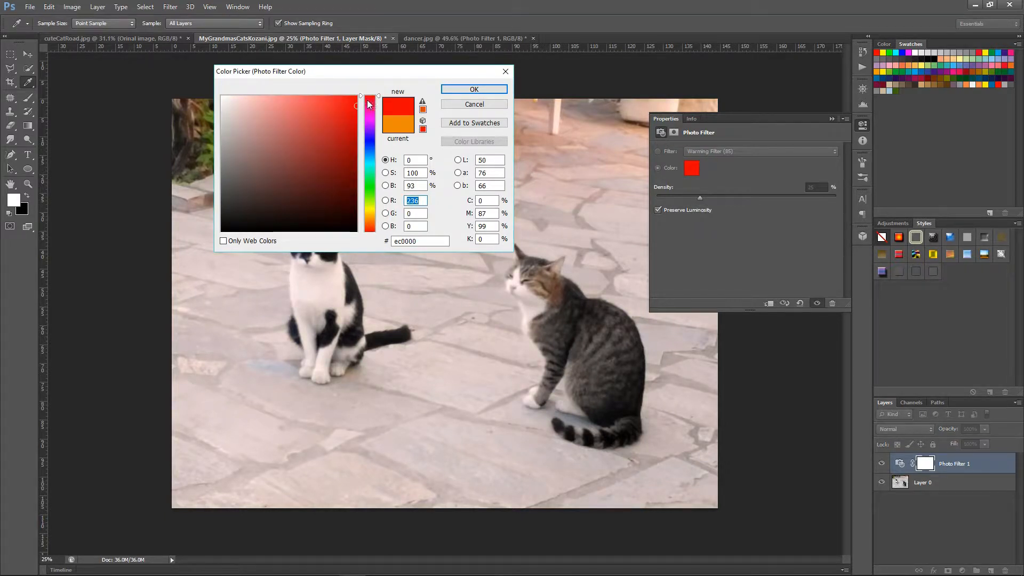
pyautogui.moveTo(355, 106)
pyautogui.mouseDown()
pyautogui.moveTo(357, 94)
pyautogui.moveTo(384, 95)
pyautogui.mouseUp()
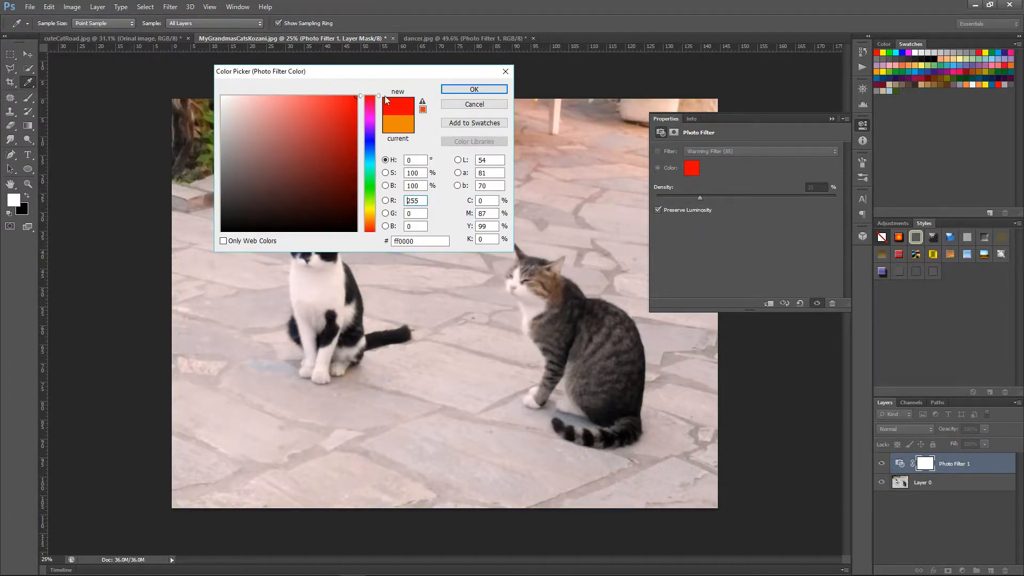
pyautogui.click(488, 89)
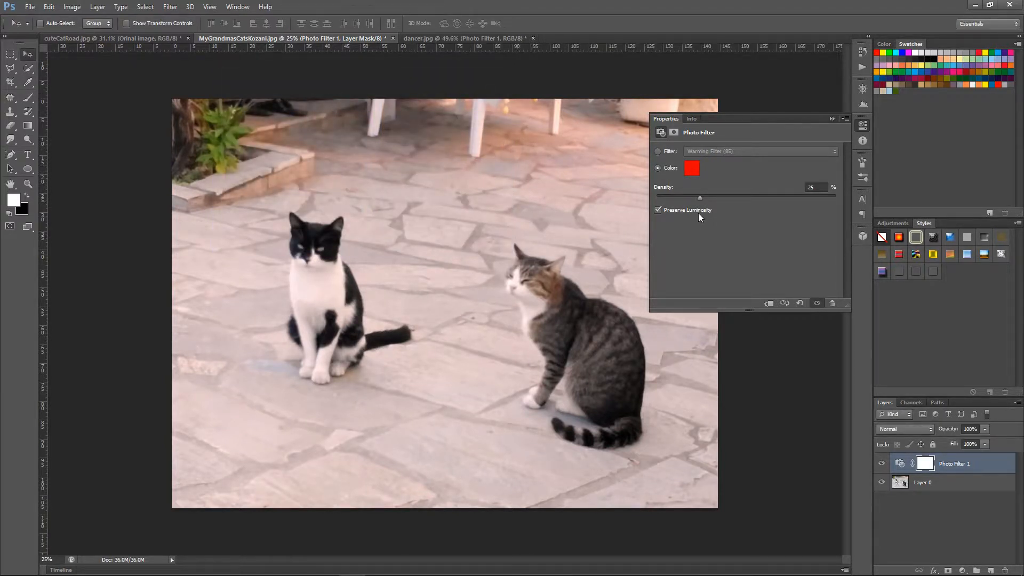
# Step: Raise the photo filter's density to 68% and change its custom colour to bright green (#24ff00)
pyautogui.click(783, 304)
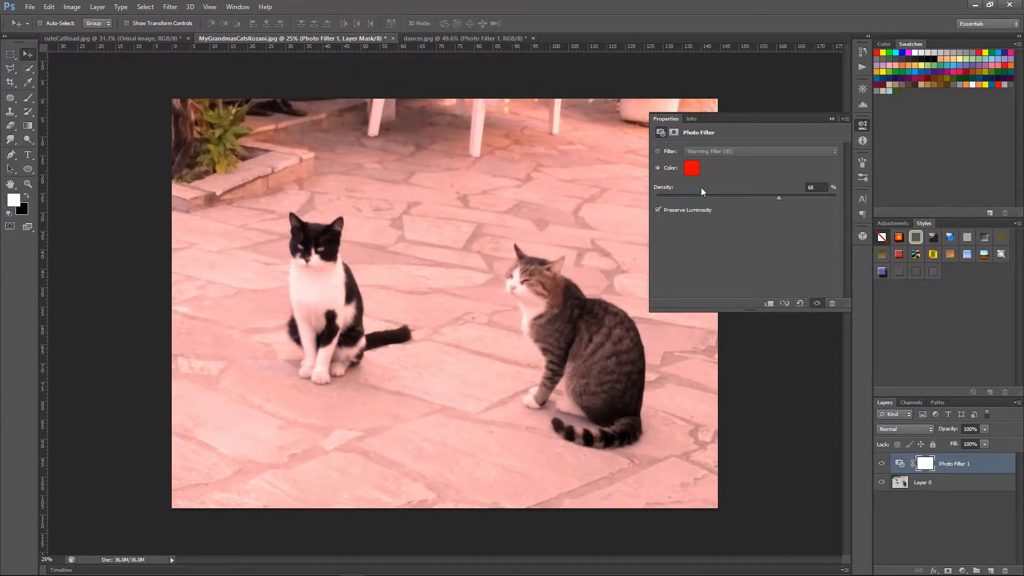
pyautogui.click(691, 169)
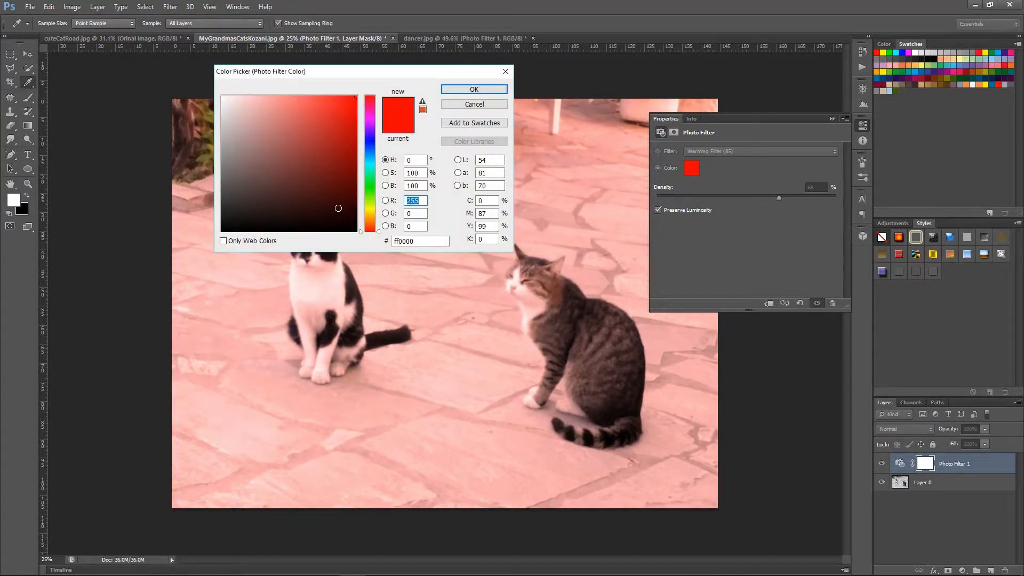
pyautogui.click(372, 190)
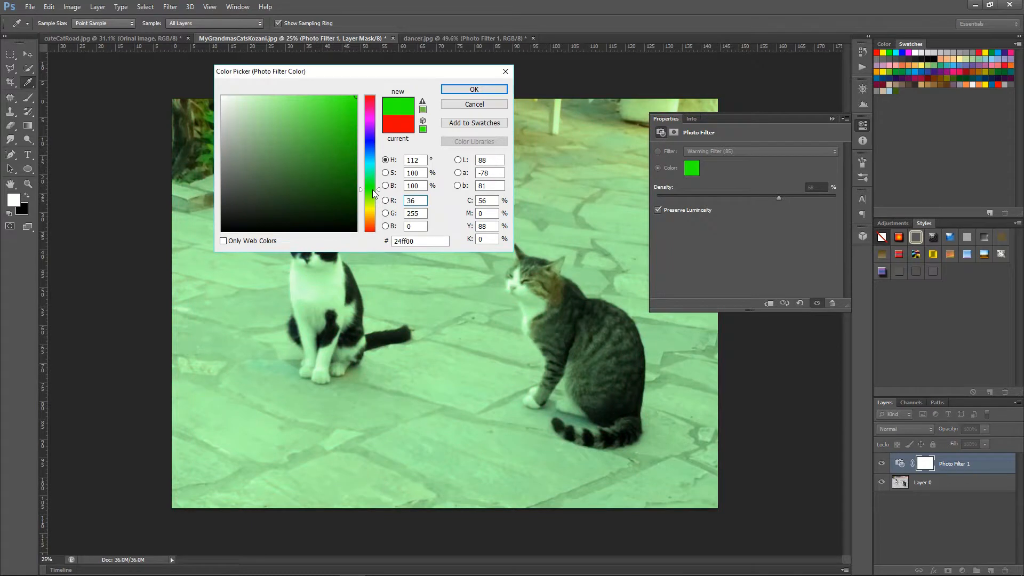
pyautogui.click(469, 89)
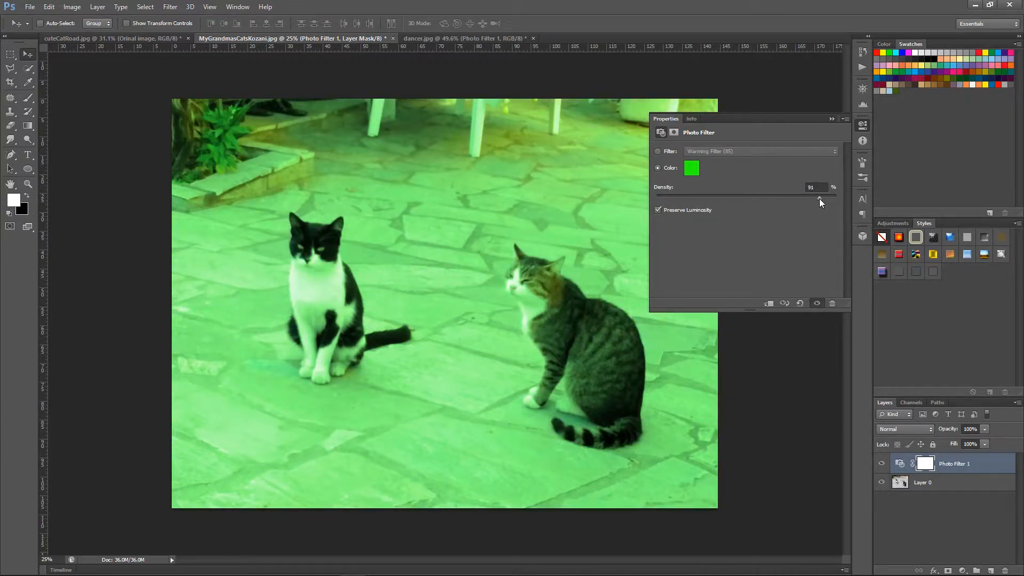
# Step: Reset the photo filter to its defaults and give it a custom green colour
pyautogui.click(800, 304)
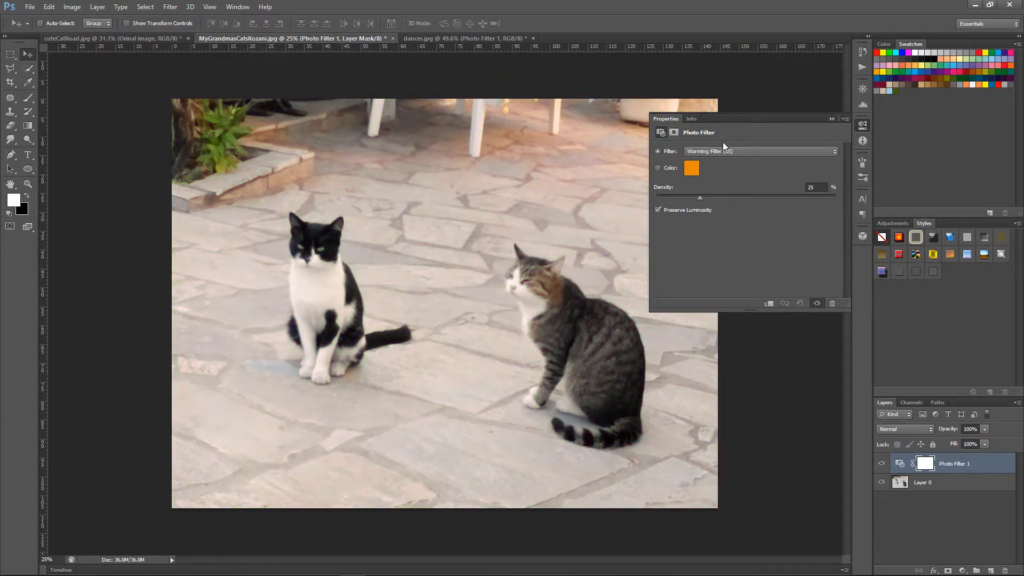
pyautogui.click(657, 168)
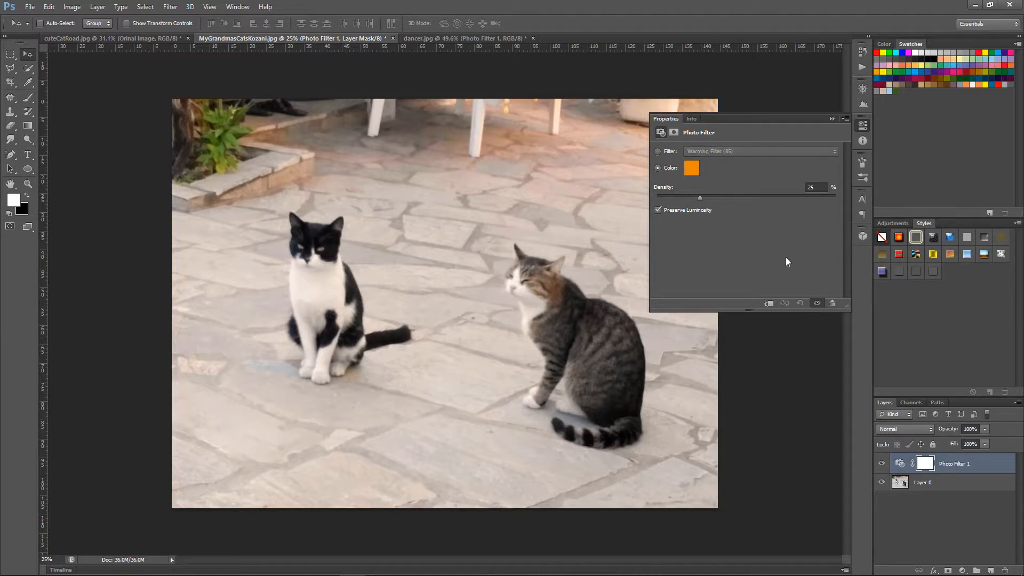
pyautogui.click(695, 169)
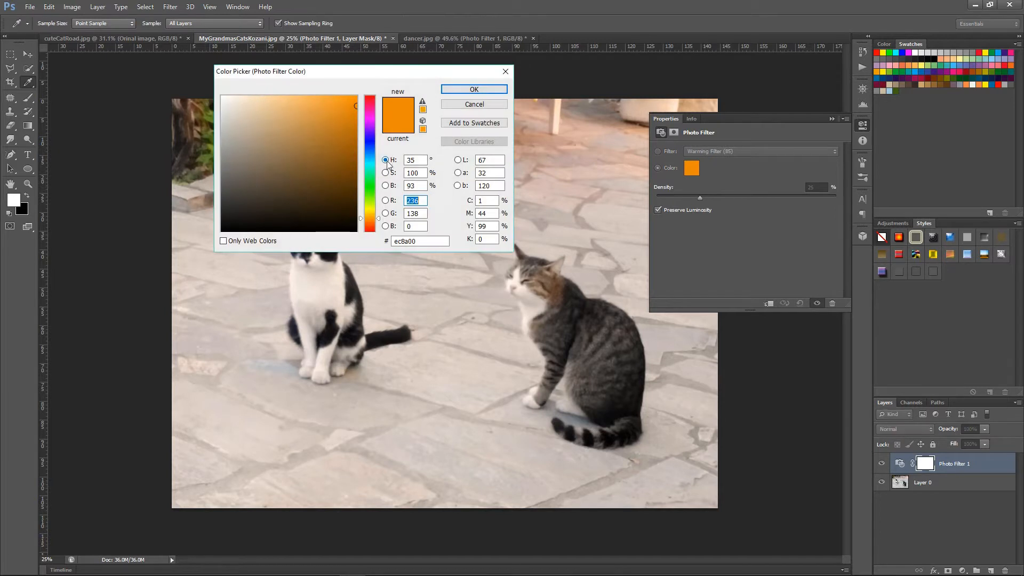
pyautogui.click(370, 184)
pyautogui.click(472, 90)
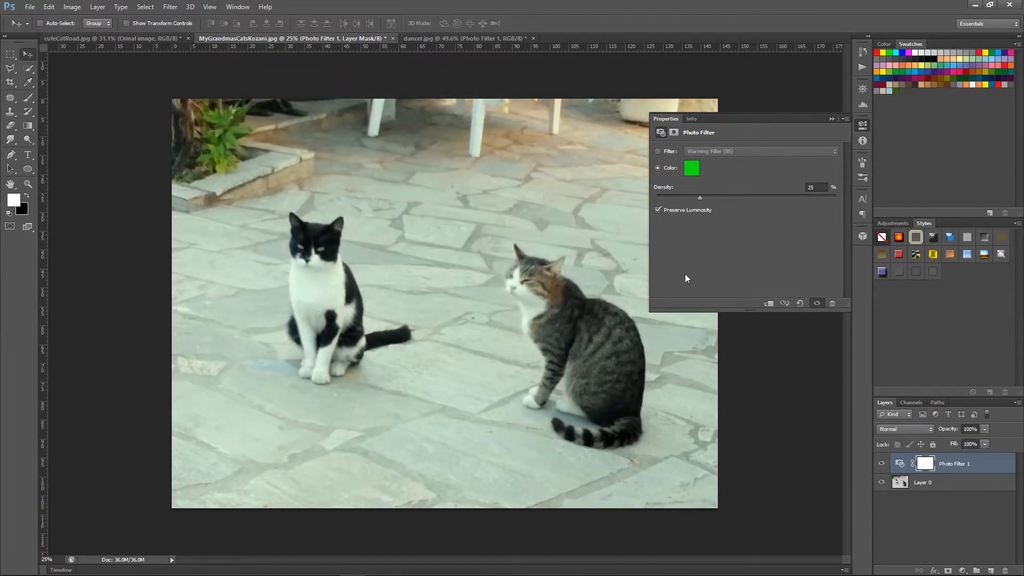
# Step: Compare the photo with and without the filter by toggling the layer's visibility, and decline deleting the layer
pyautogui.click(816, 304)
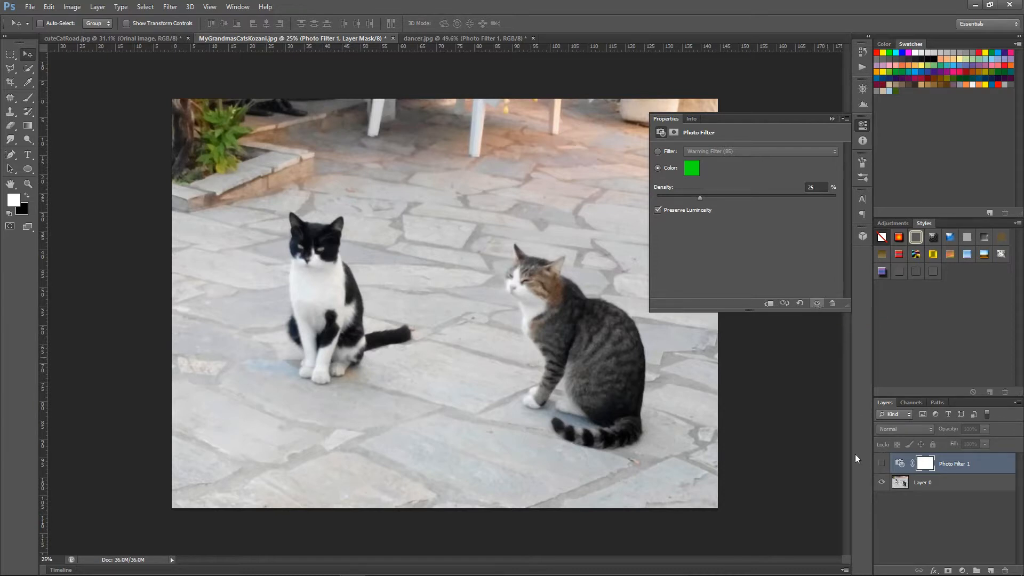
pyautogui.click(817, 303)
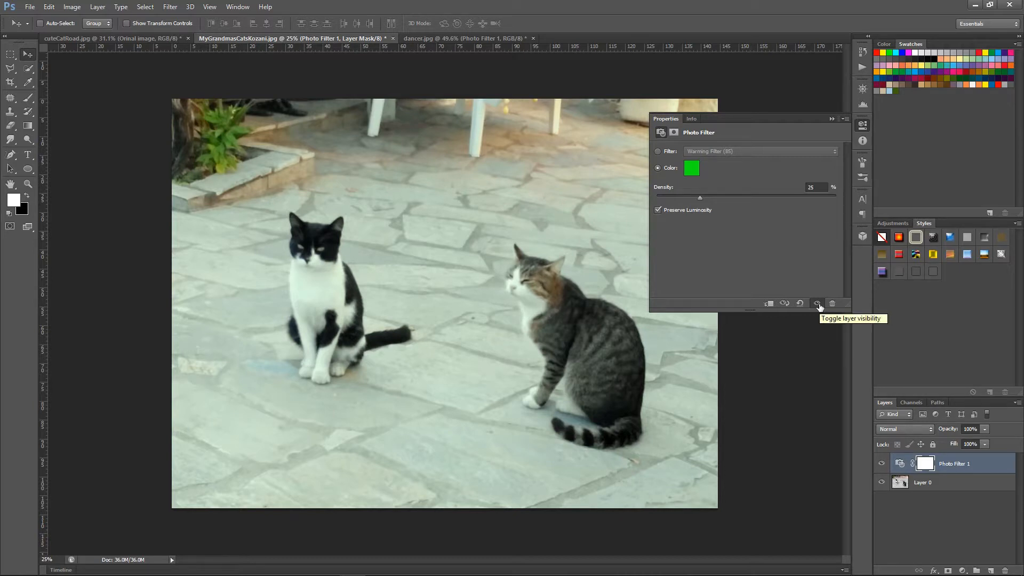
pyautogui.click(816, 304)
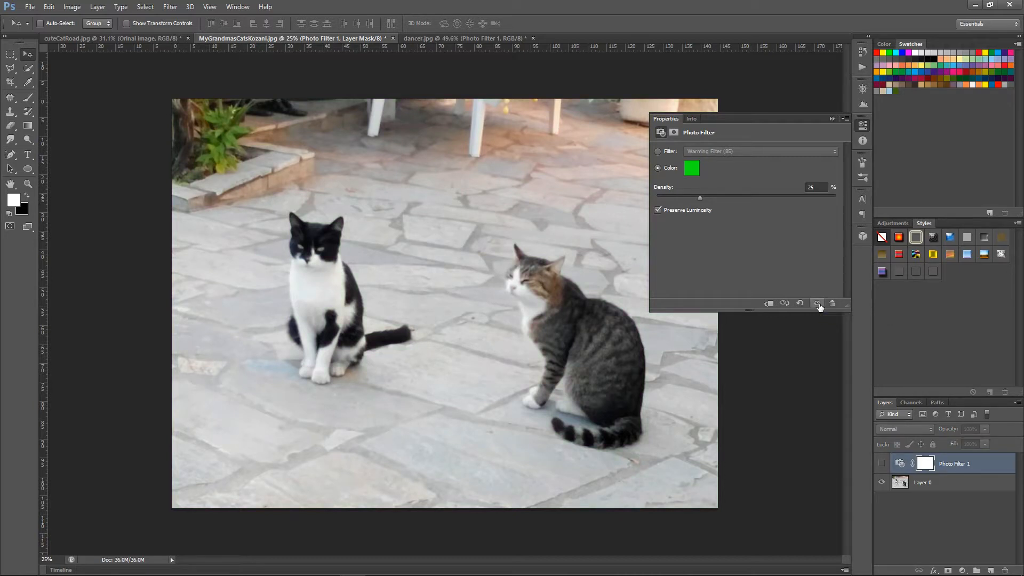
pyautogui.click(817, 303)
pyautogui.click(816, 303)
pyautogui.click(817, 303)
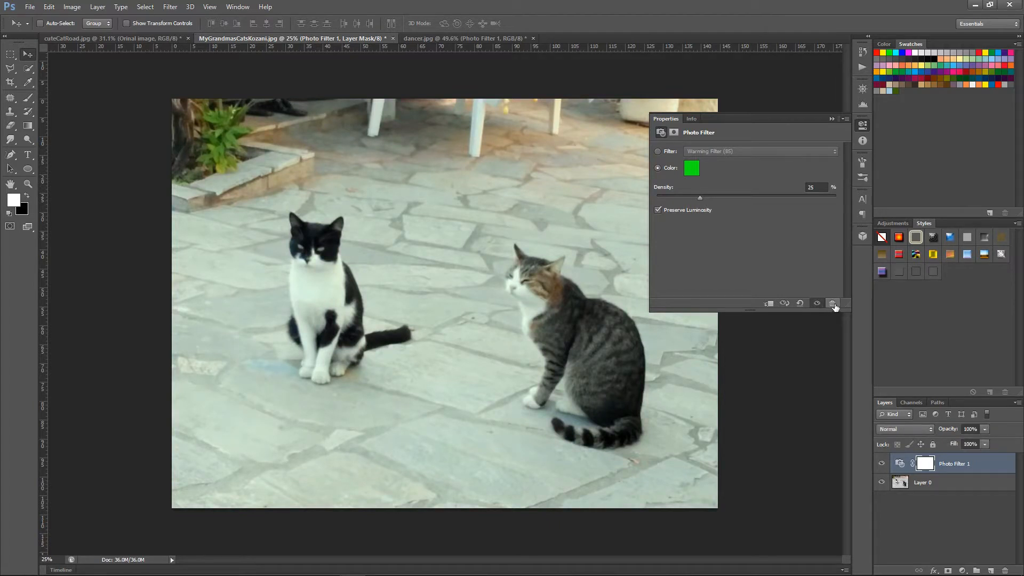
pyautogui.click(831, 303)
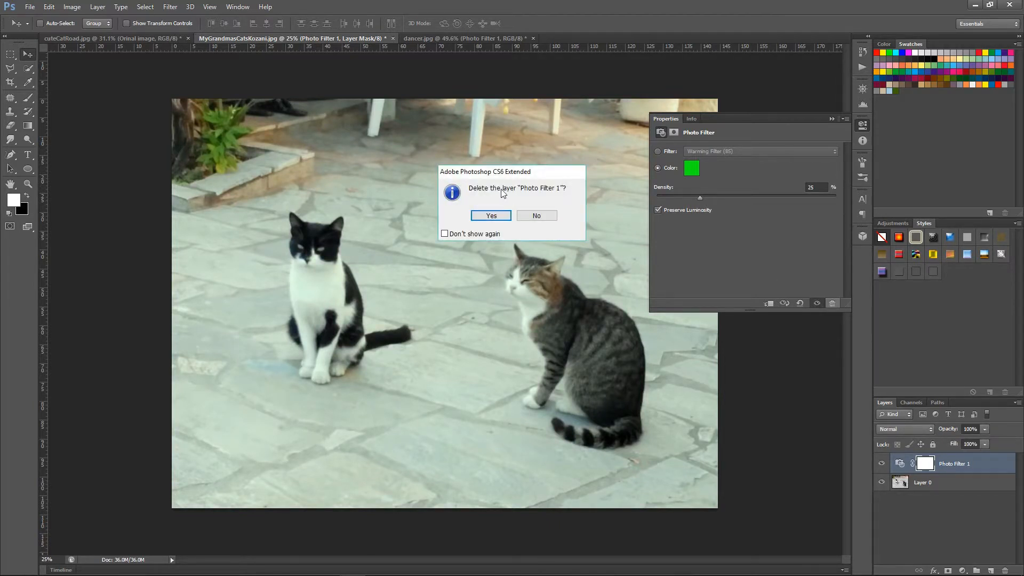
pyautogui.click(552, 219)
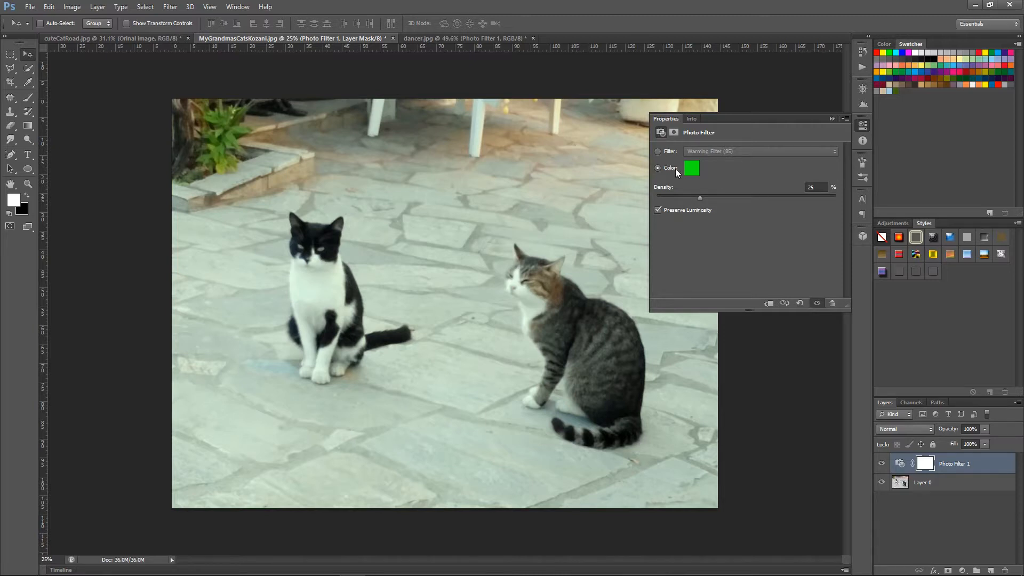
# Step: Reselect the custom colour option of the photo filter and set the colour to brown (#7b5117)
pyautogui.click(657, 152)
pyautogui.click(658, 167)
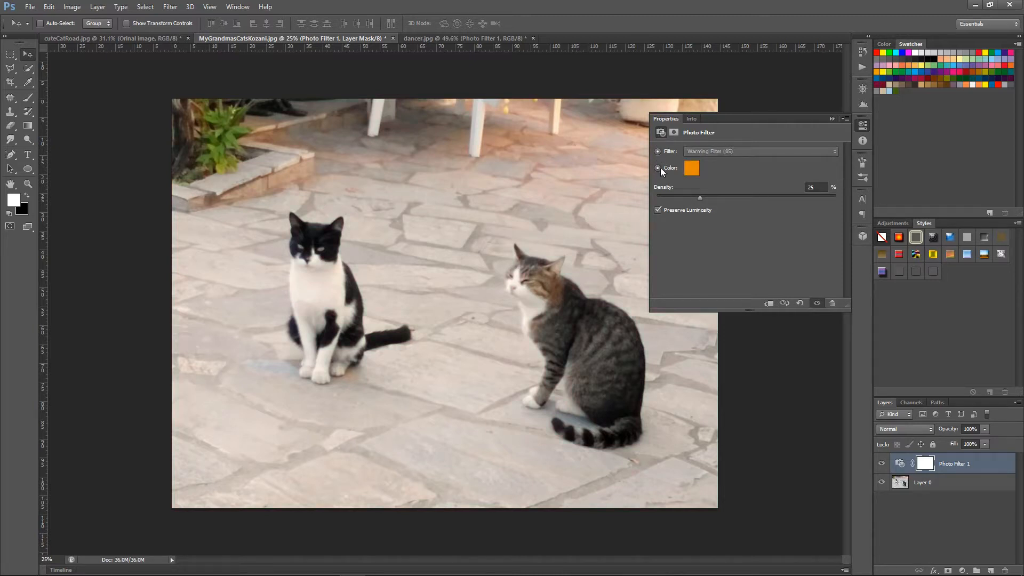
pyautogui.click(688, 168)
pyautogui.click(332, 165)
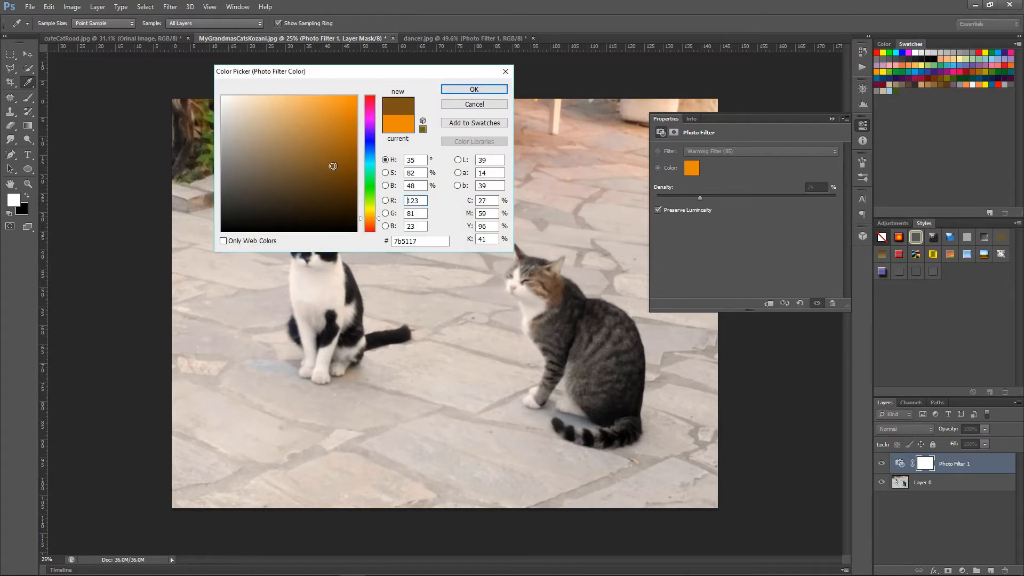
pyautogui.click(474, 89)
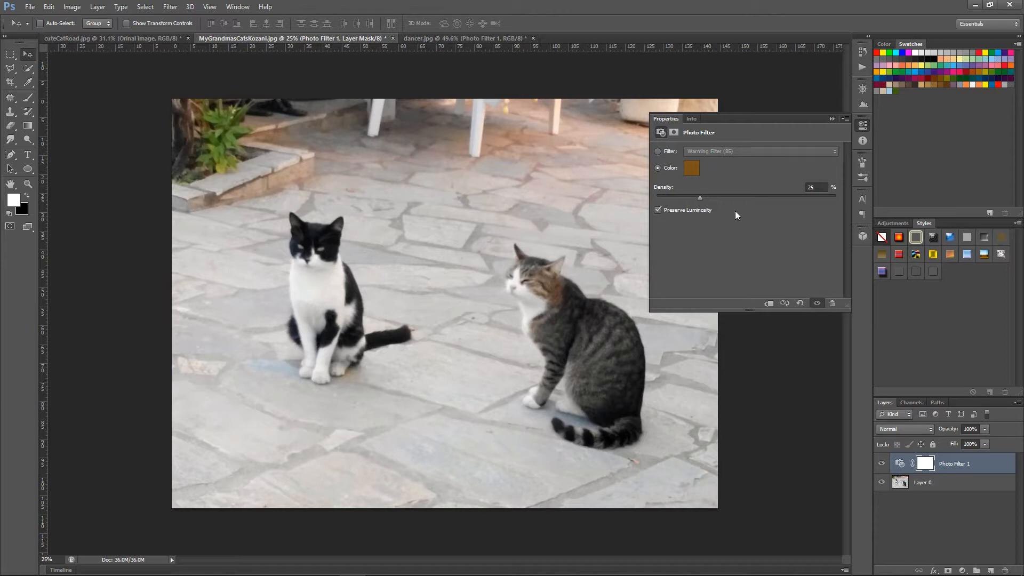
# Step: Toggle Preserve Luminosity and raise the photo filter's density to 88%
pyautogui.click(656, 209)
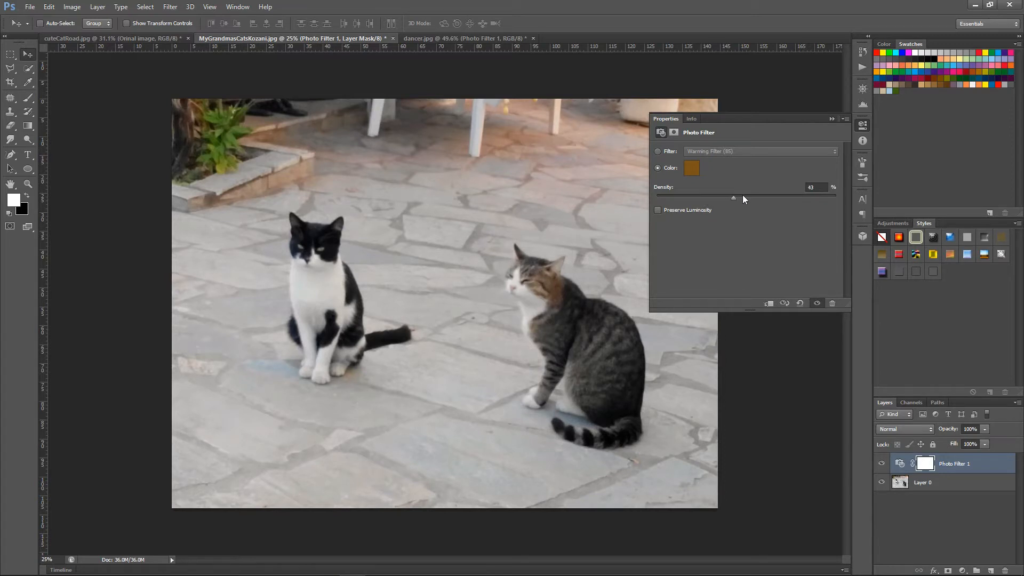
pyautogui.moveTo(776, 195); pyautogui.dragTo(820, 196)
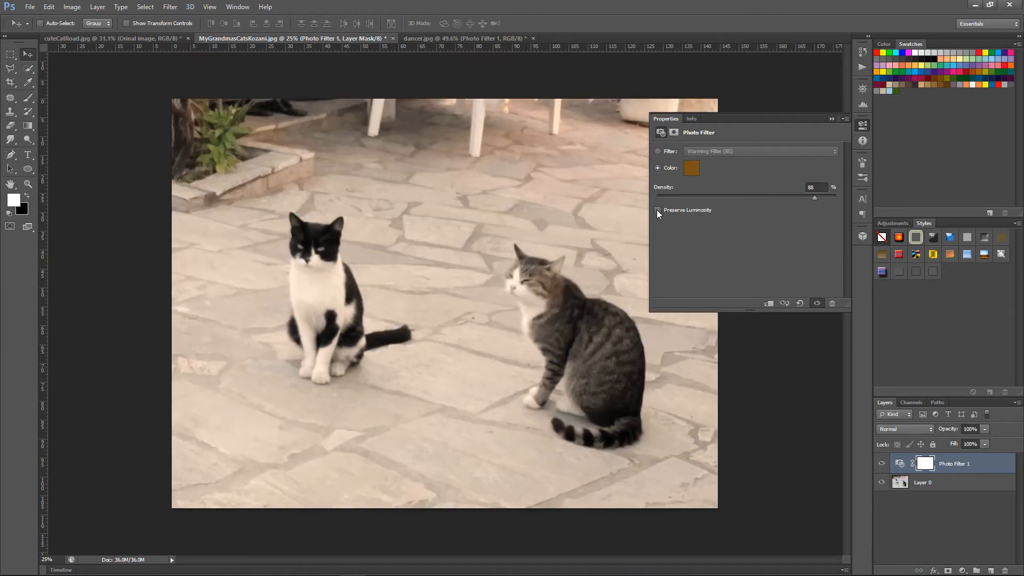
# Step: Compare the photo with Preserve Luminosity off and on at close and full view, leaving the option enabled
pyautogui.click(657, 210)
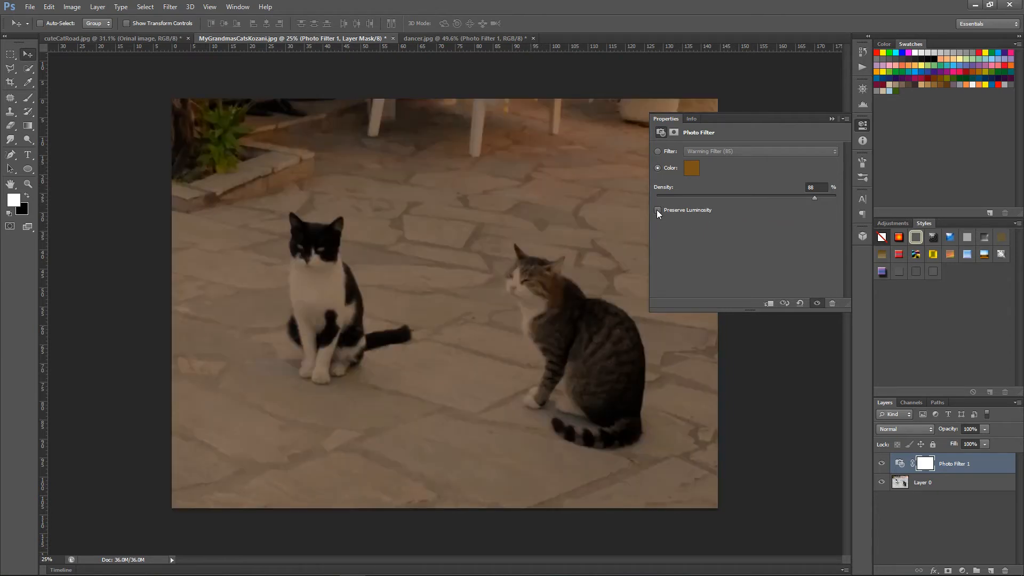
pyautogui.click(657, 210)
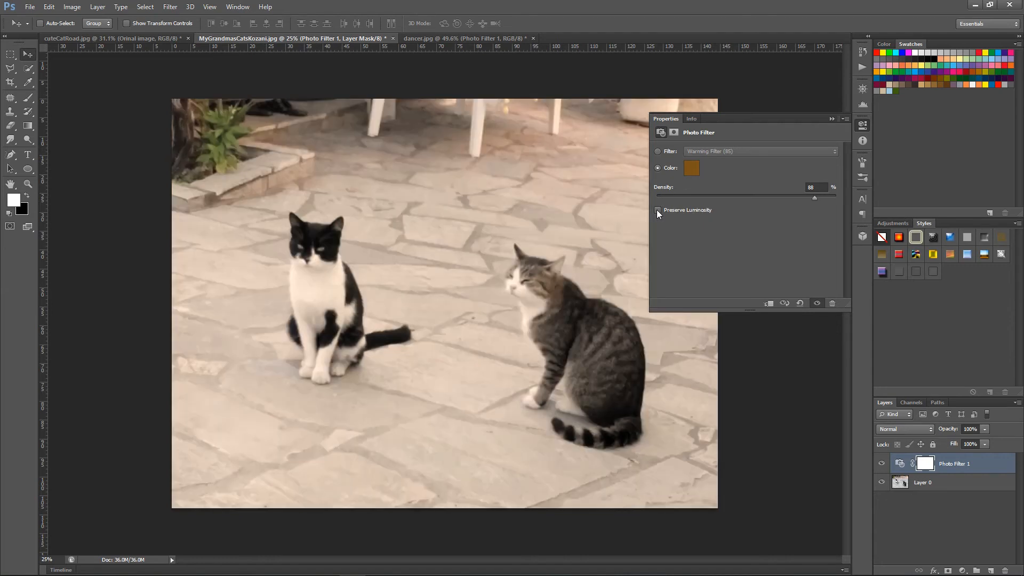
pyautogui.click(656, 209)
pyautogui.click(657, 209)
pyautogui.click(657, 209)
pyautogui.scroll(1, 572, 244)
pyautogui.scroll(3, 572, 246)
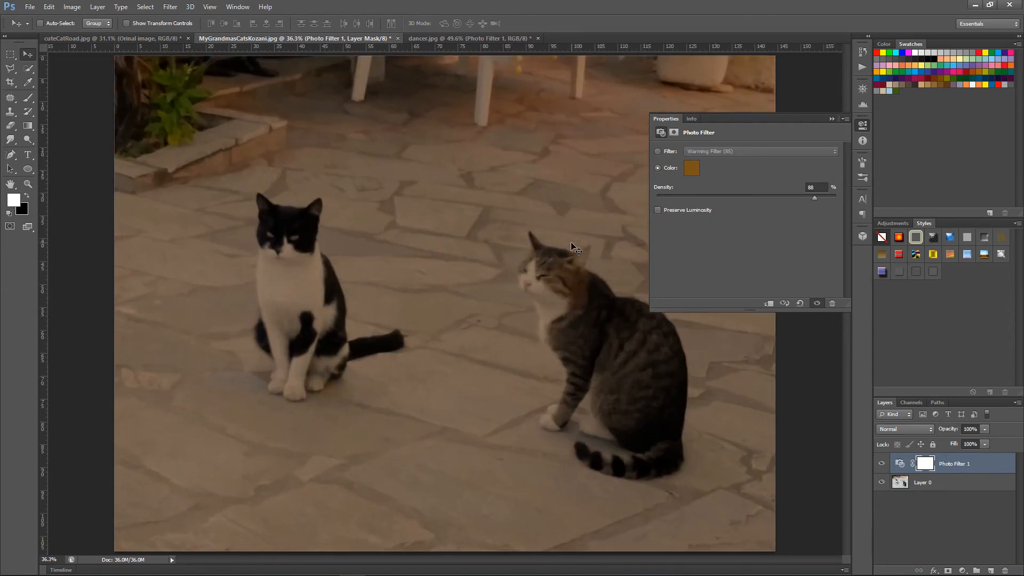
pyautogui.click(657, 210)
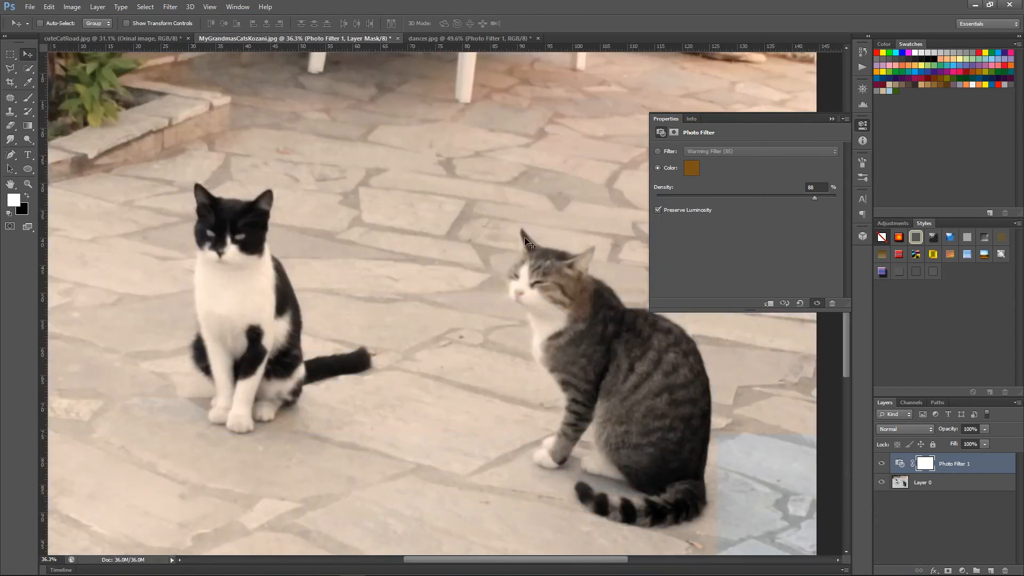
pyautogui.scroll(-3, 512, 240)
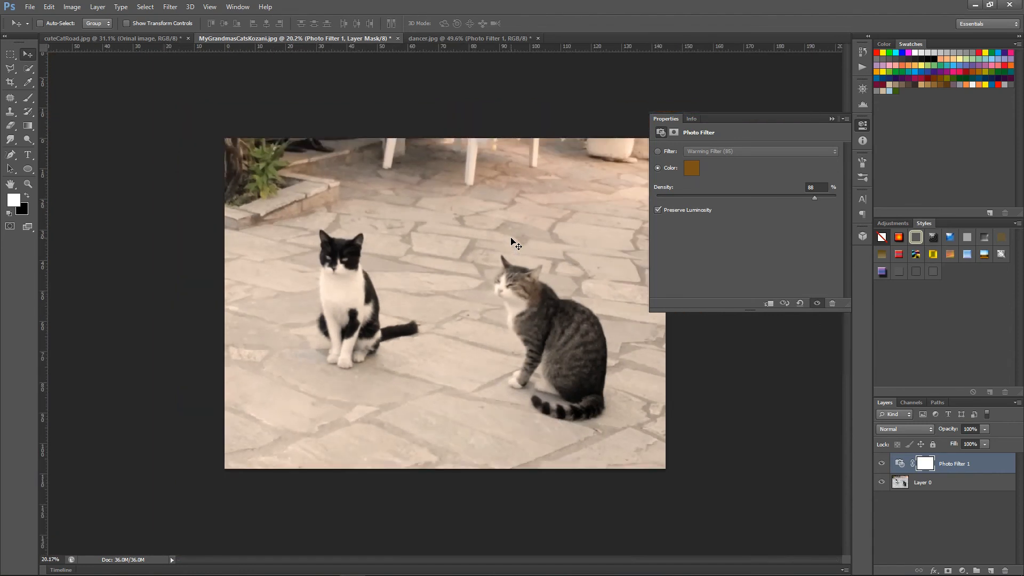
pyautogui.scroll(2, 512, 243)
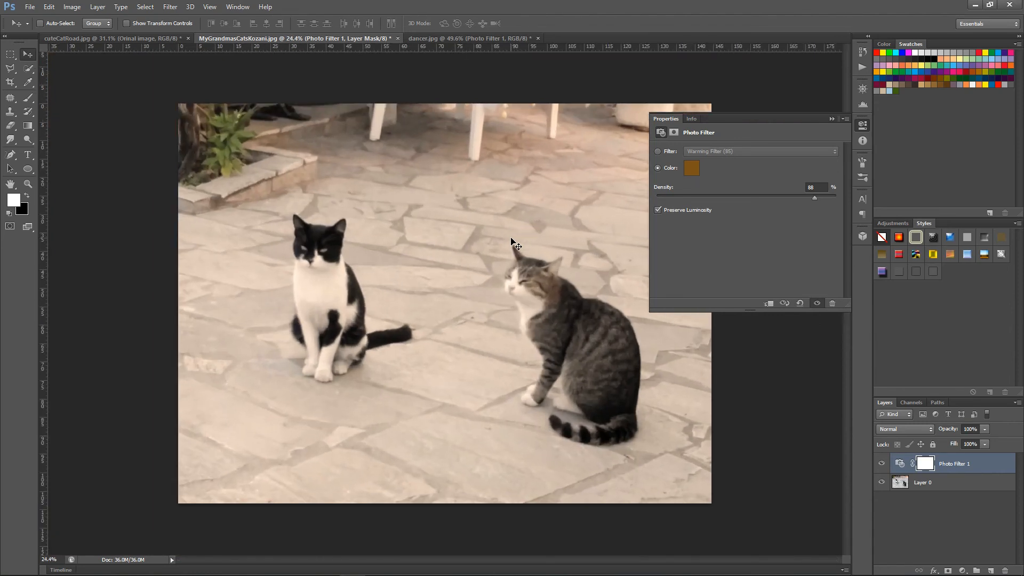